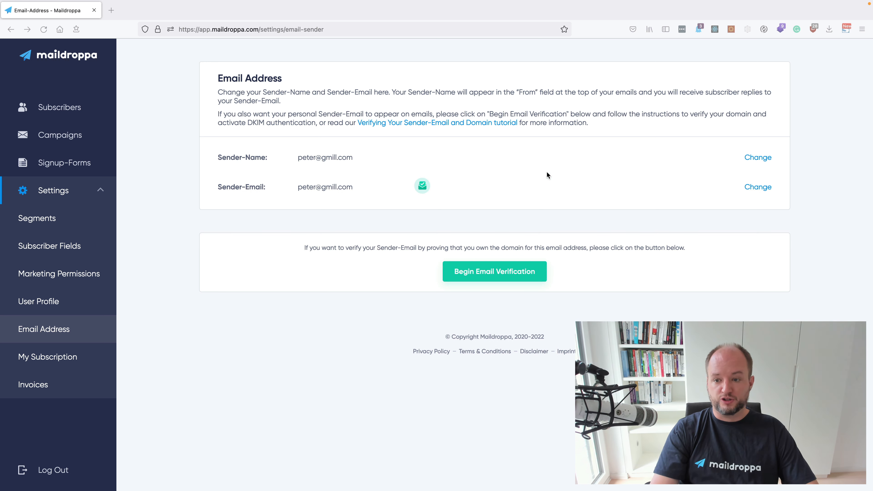
Step: Replace the sender name with the sender's full name, save it, and dismiss the update message
click(757, 157)
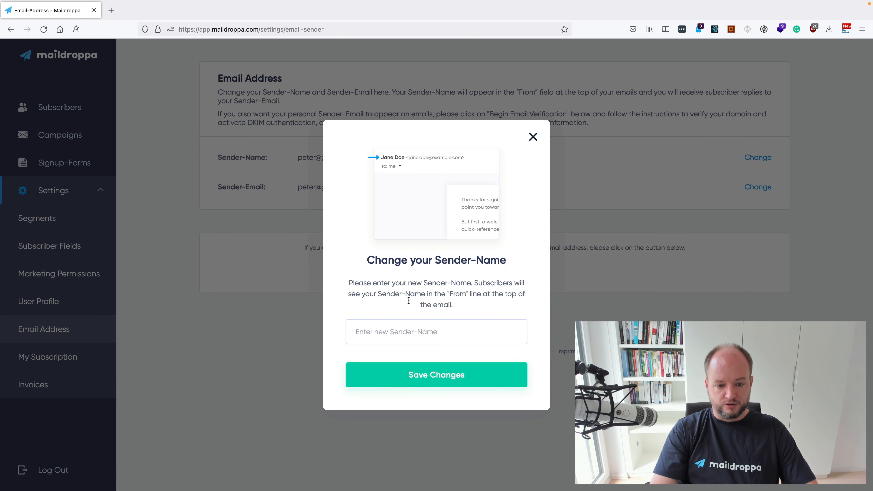
click(380, 333)
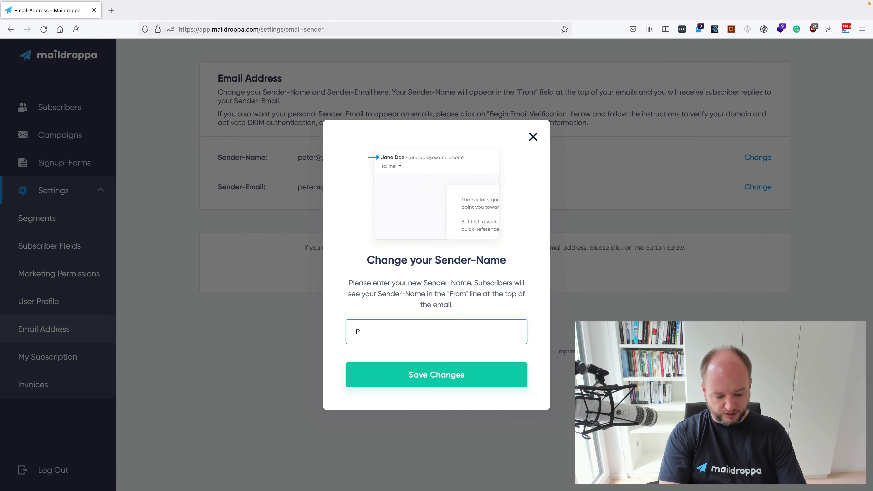
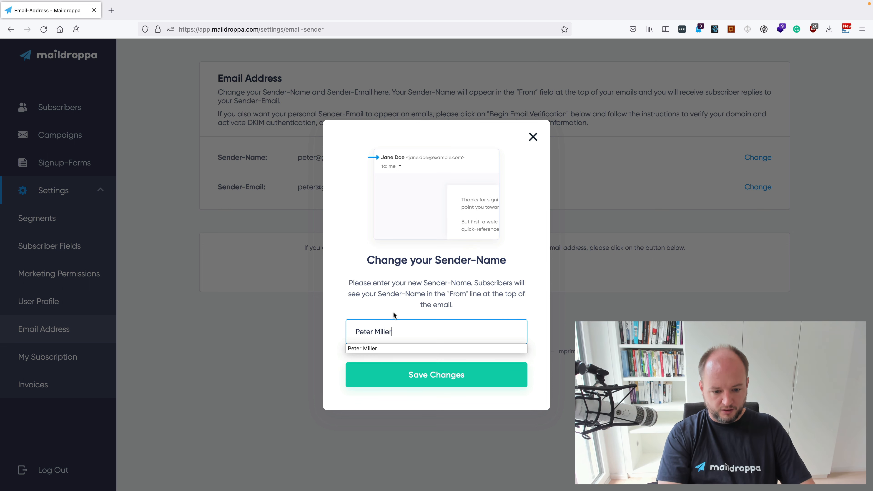
click(417, 376)
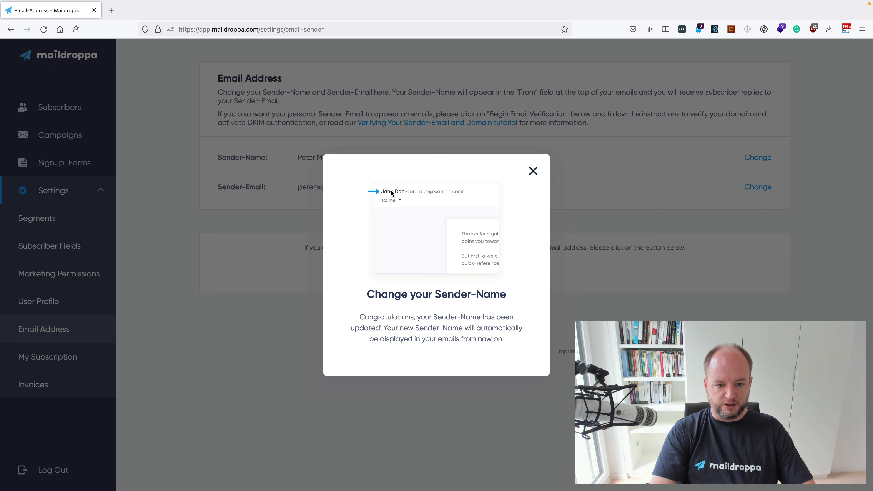
click(532, 172)
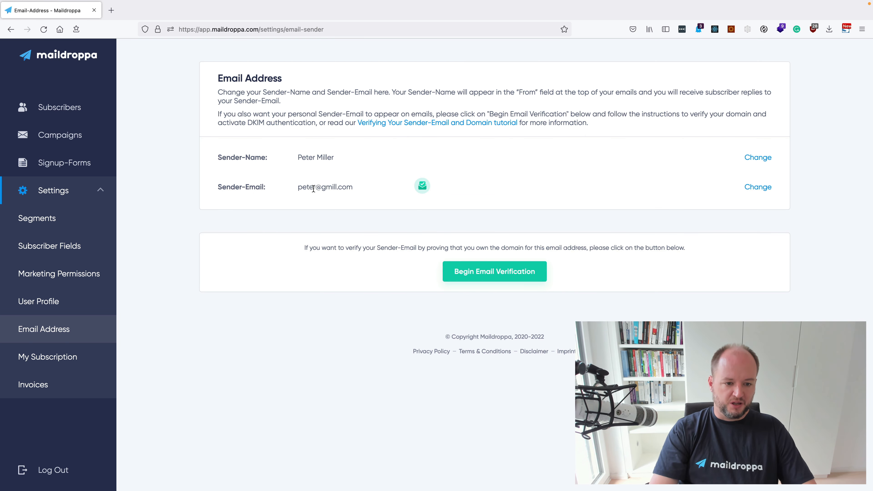
Step: Submit a new sender email picked from the autocomplete suggestions, then dismiss the confirmation-email notice
click(764, 189)
click(418, 313)
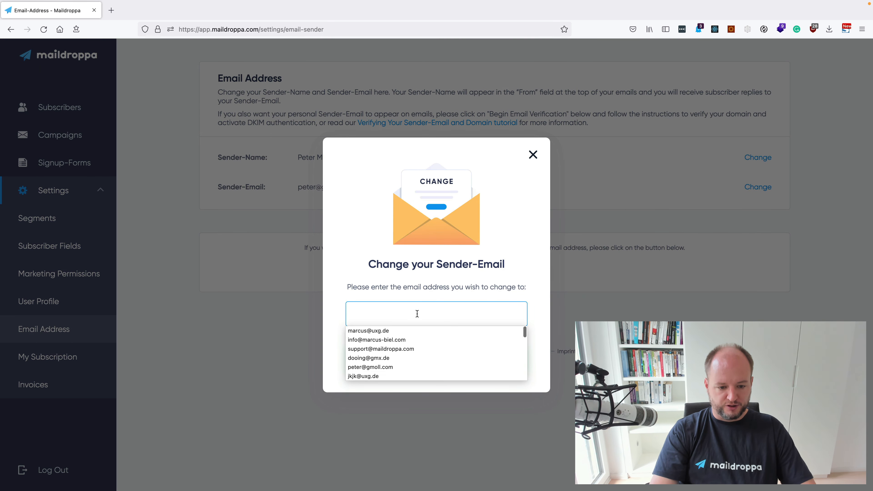
click(399, 367)
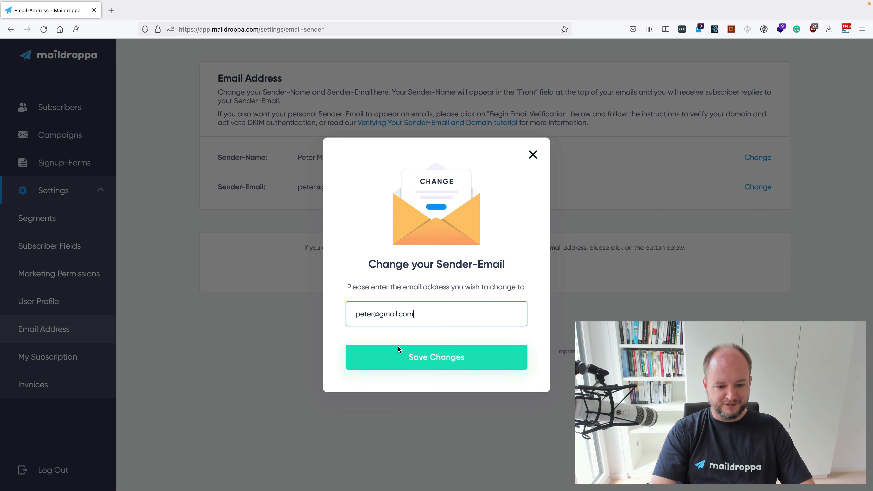
click(441, 360)
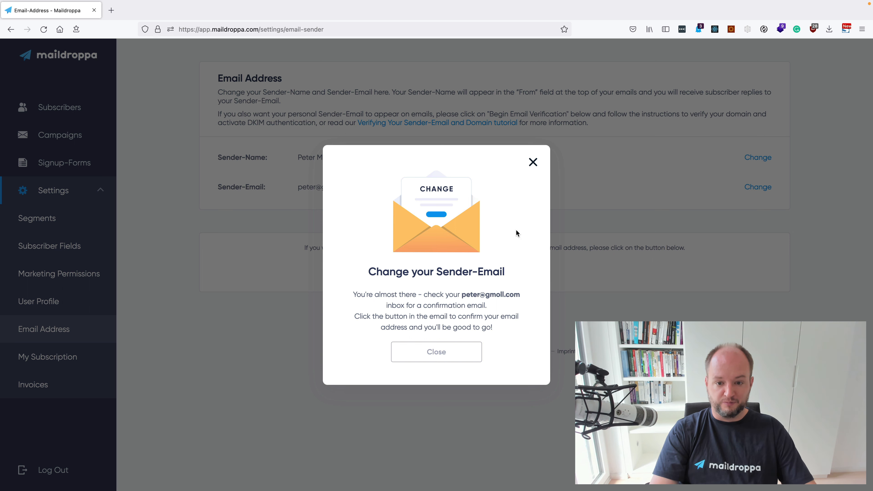
click(533, 162)
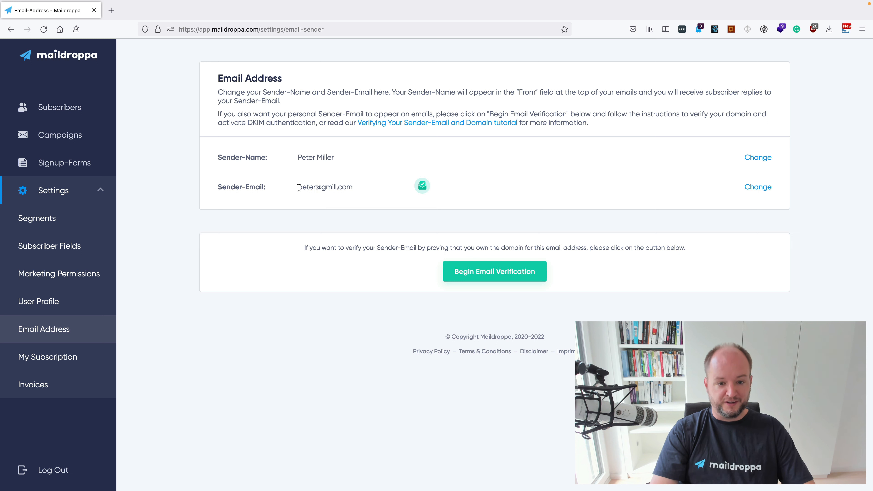
mouse_move(423, 187)
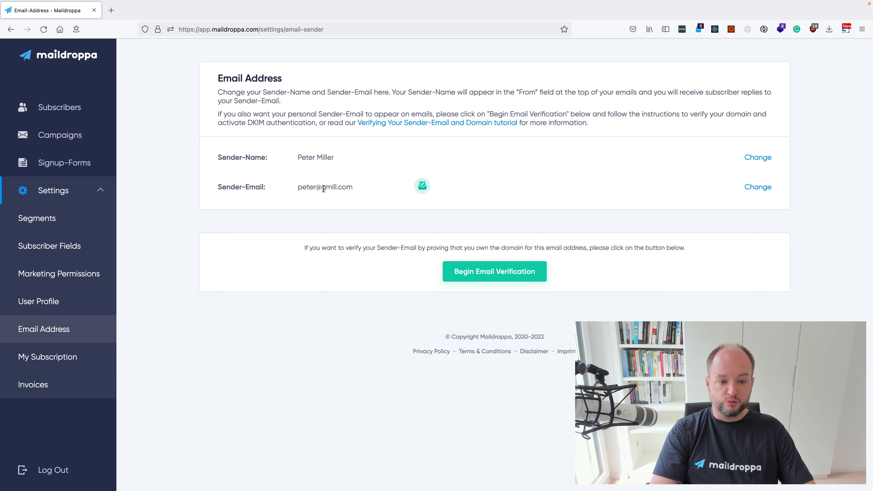
drag(322, 190, 353, 192)
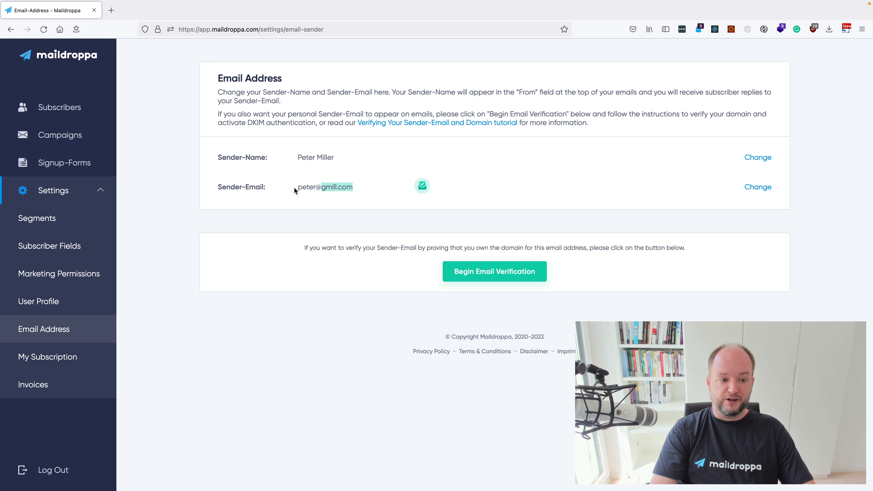
drag(298, 187, 342, 188)
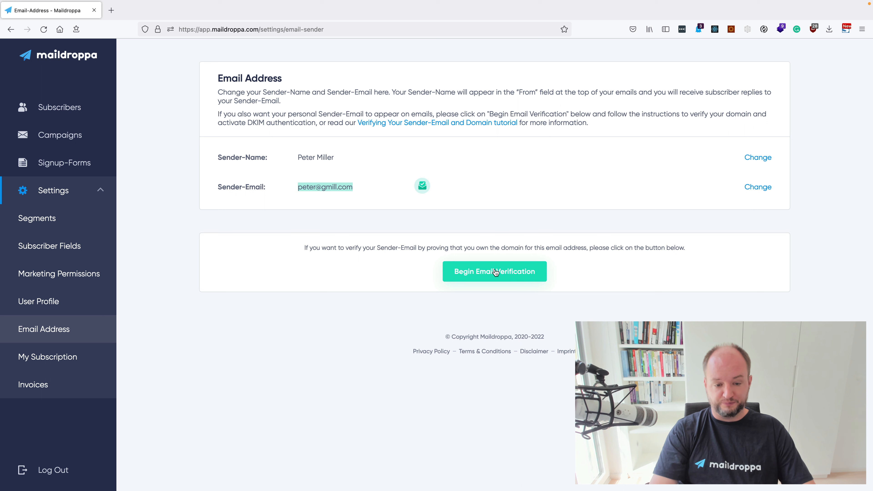
Step: Open the 'Verifying your Sender Email' tutorial link in a new browser tab
right_click(417, 125)
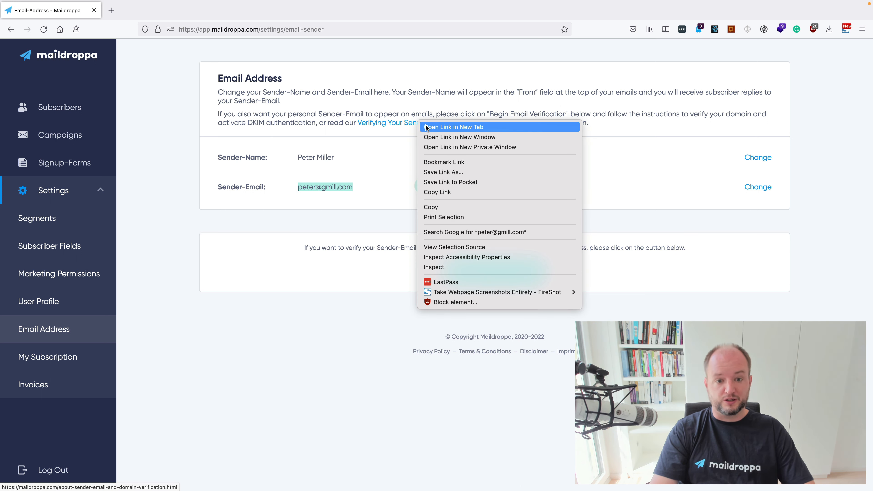
click(427, 127)
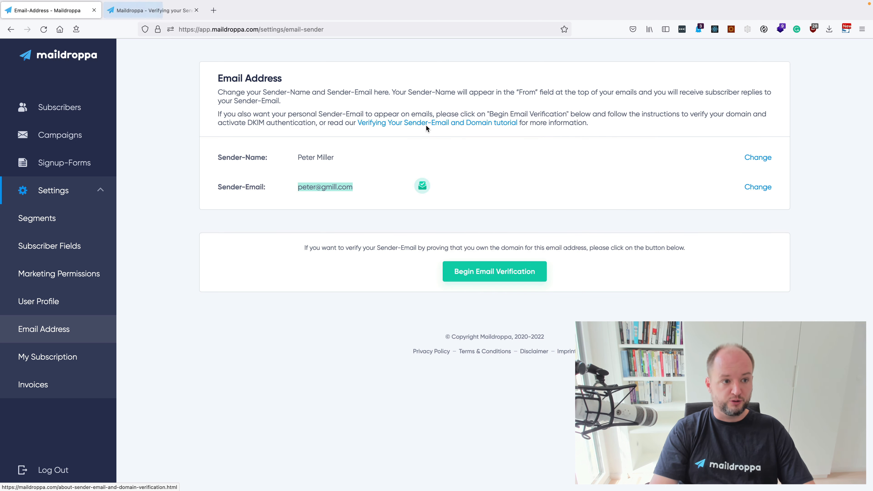
click(161, 15)
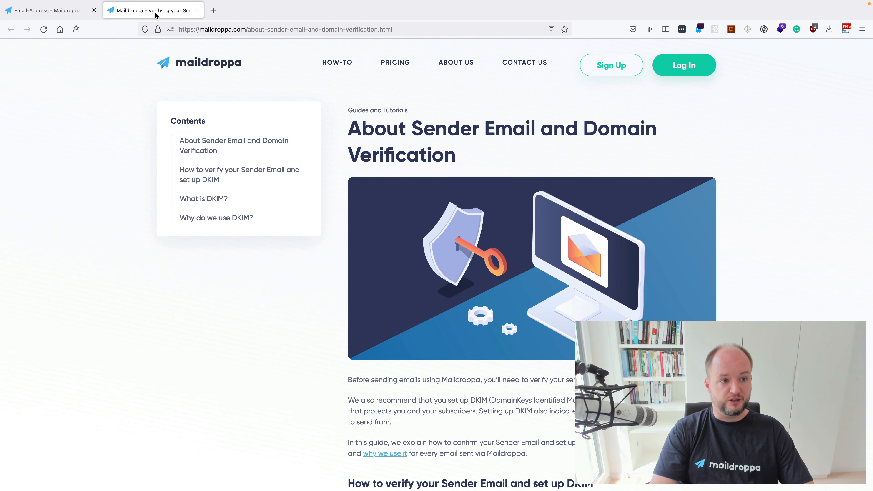
Step: Read through the verification tutorial and close its tab to return to Email Address settings
scroll(482, 291, down, 3)
scroll(482, 292, down, 8)
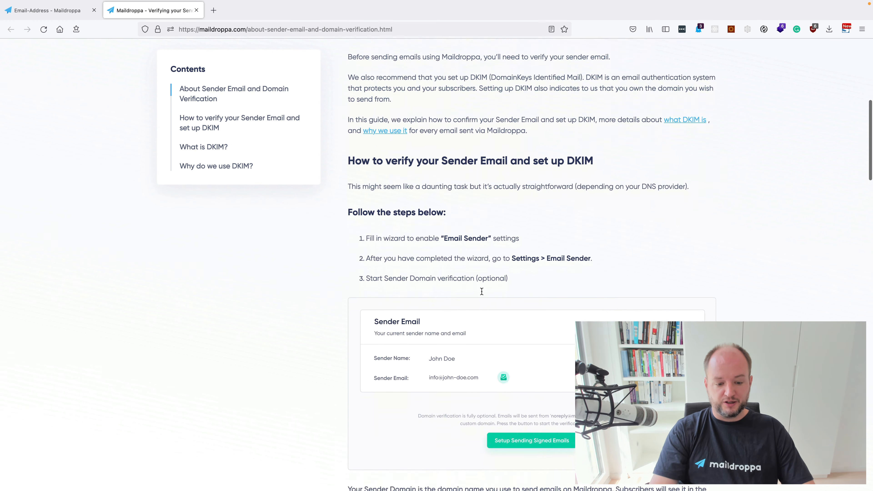
scroll(483, 294, down, 1)
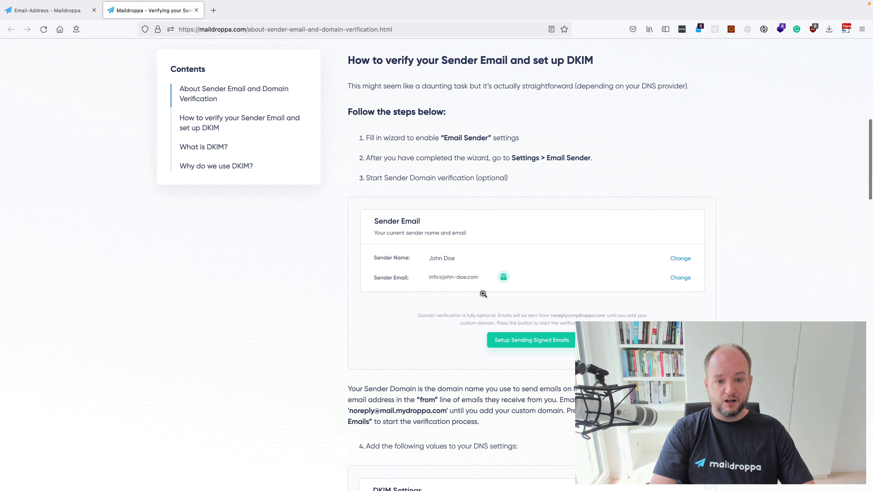
scroll(483, 294, down, 9)
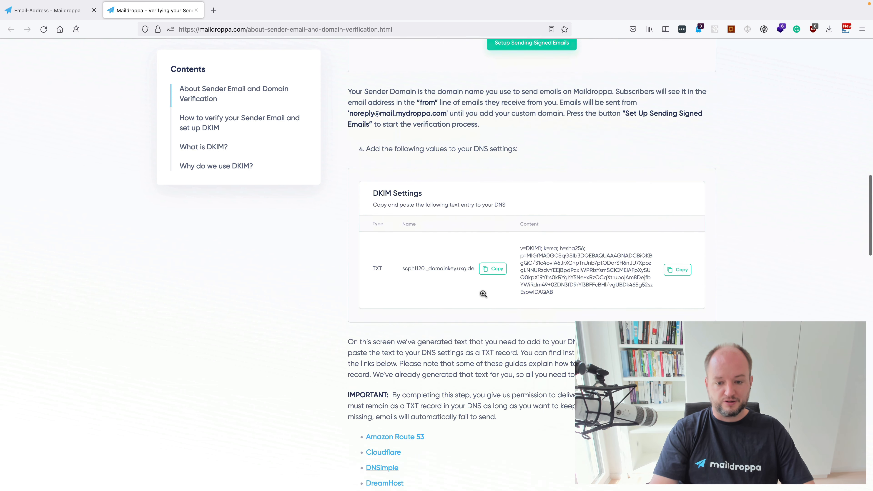
scroll(446, 263, up, 20)
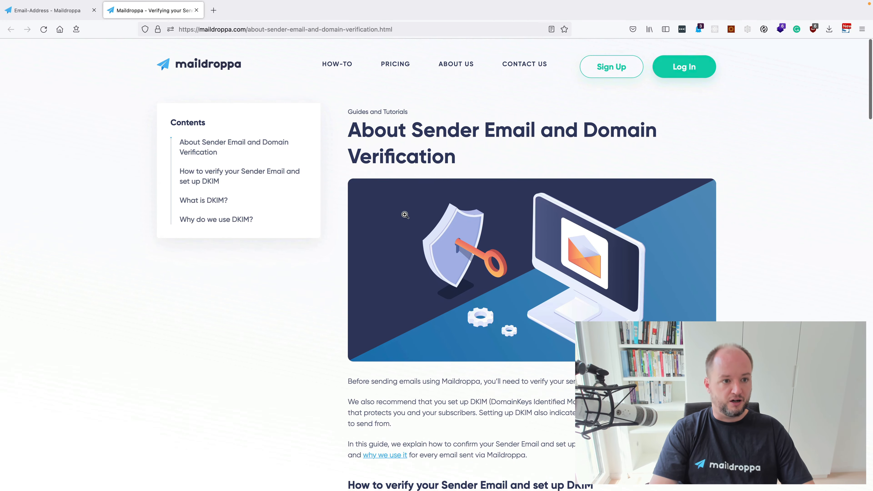
click(196, 12)
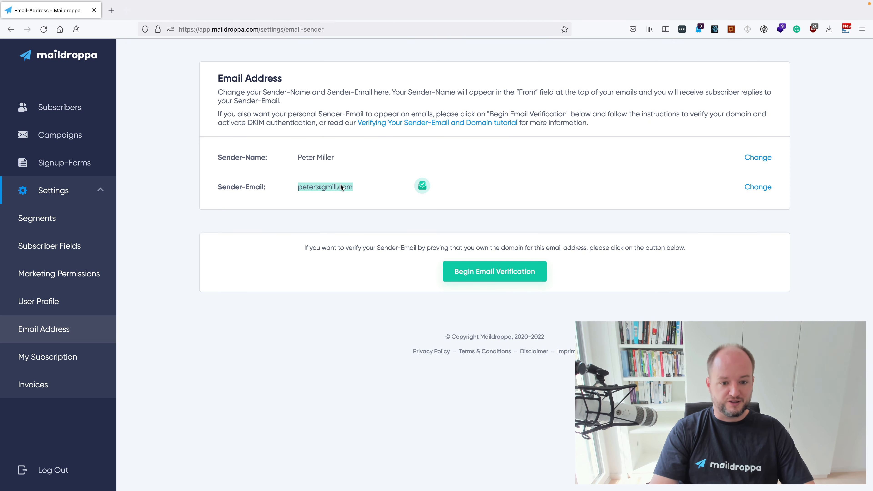
Step: Begin email verification for the sender email and scroll down to the DKIM Settings table
click(419, 244)
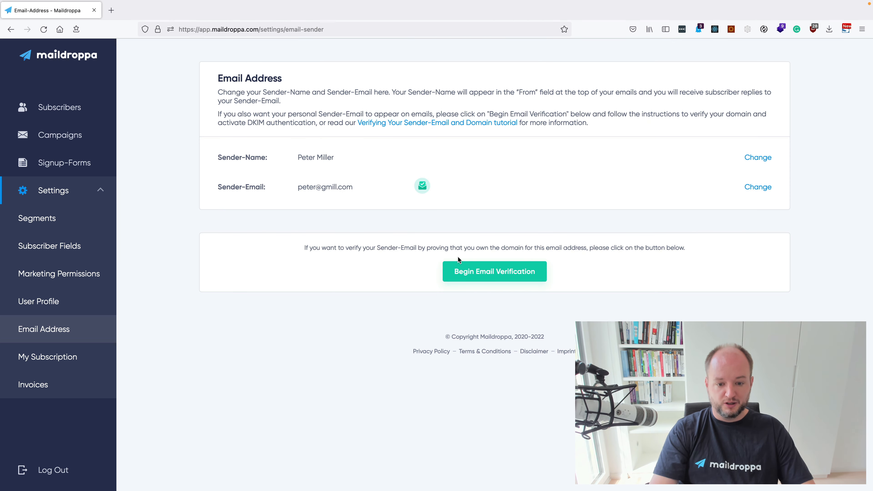
click(495, 274)
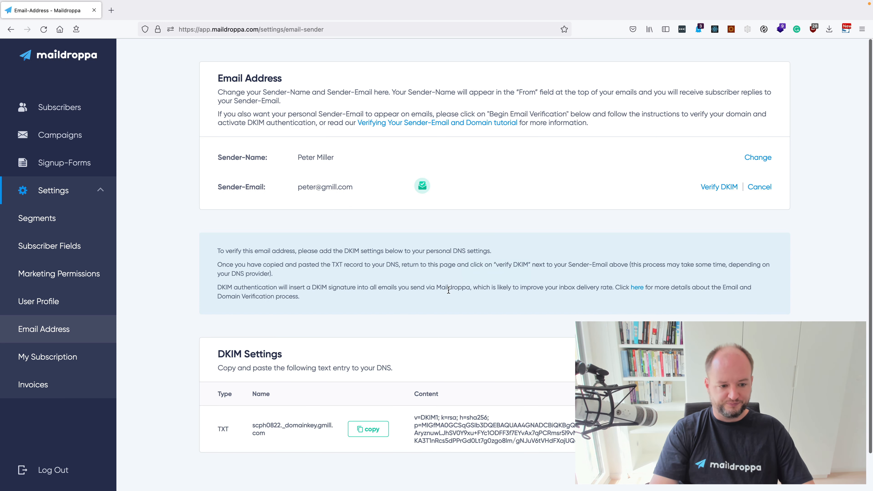
scroll(449, 291, down, 2)
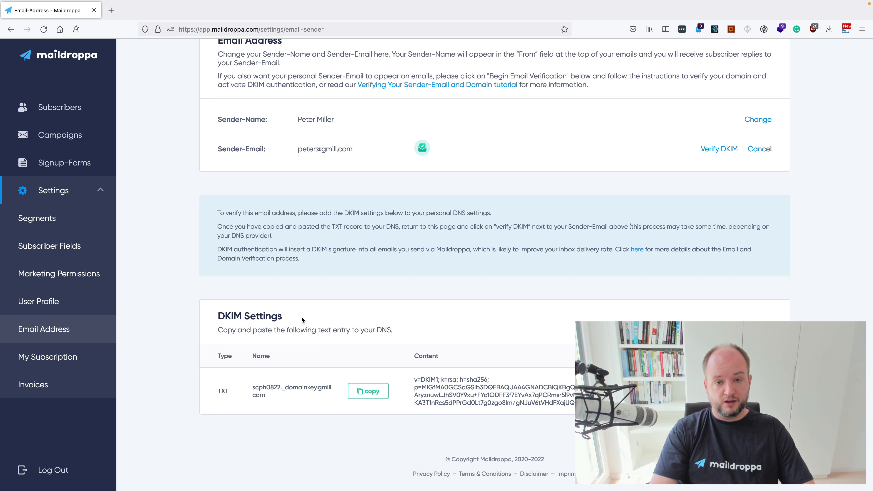
drag(326, 149, 350, 149)
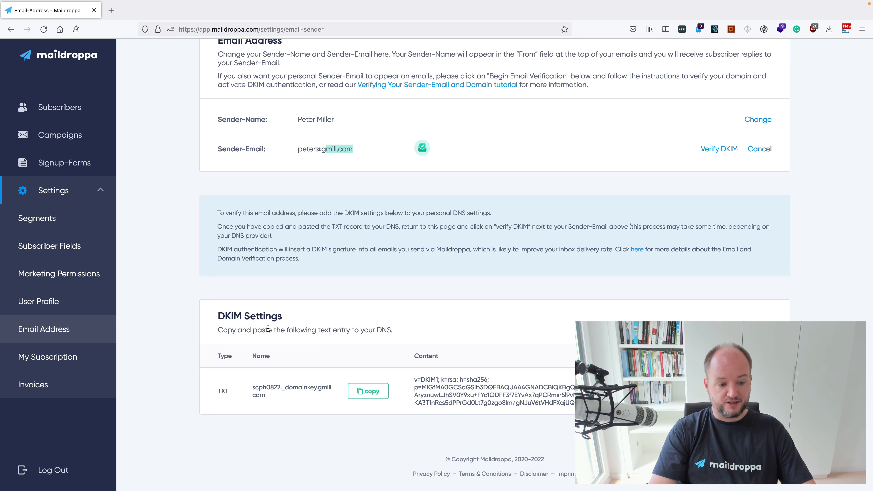
drag(220, 314, 320, 327)
click(223, 316)
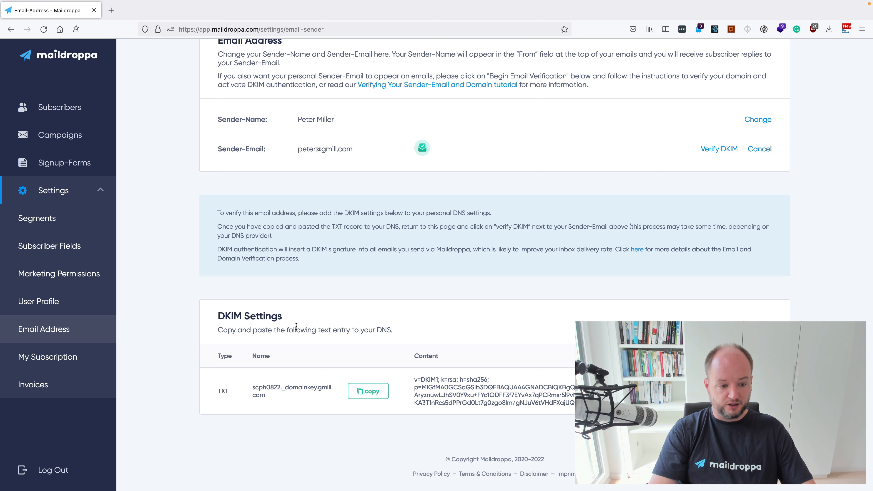
scroll(296, 326, down, 2)
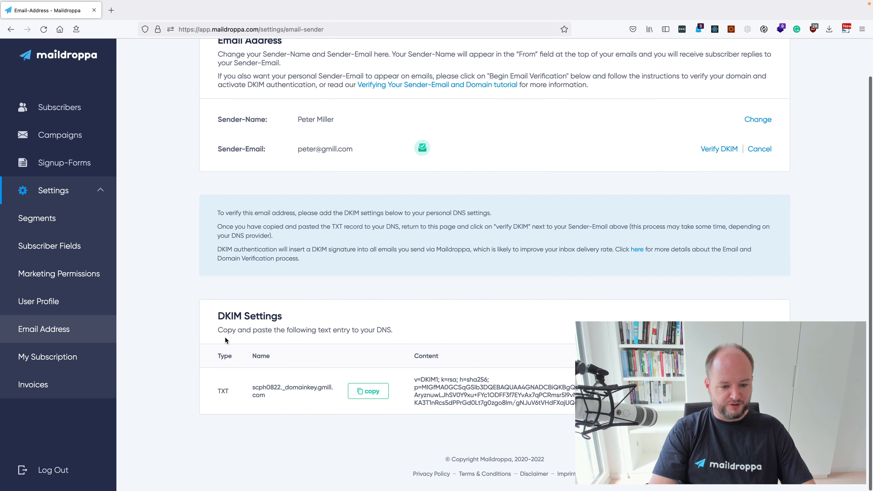
Step: Copy the DKIM TXT record name (scph0822. prefix) from the DKIM Settings table
double_click(223, 391)
click(253, 391)
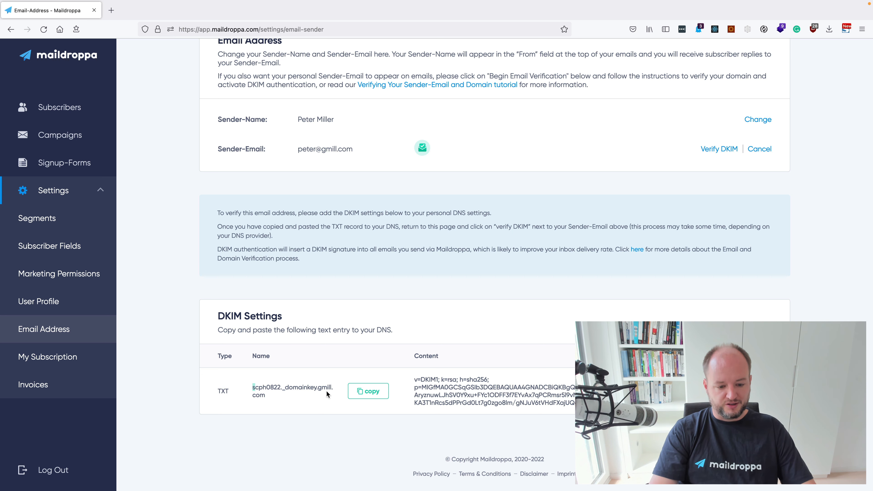
click(367, 391)
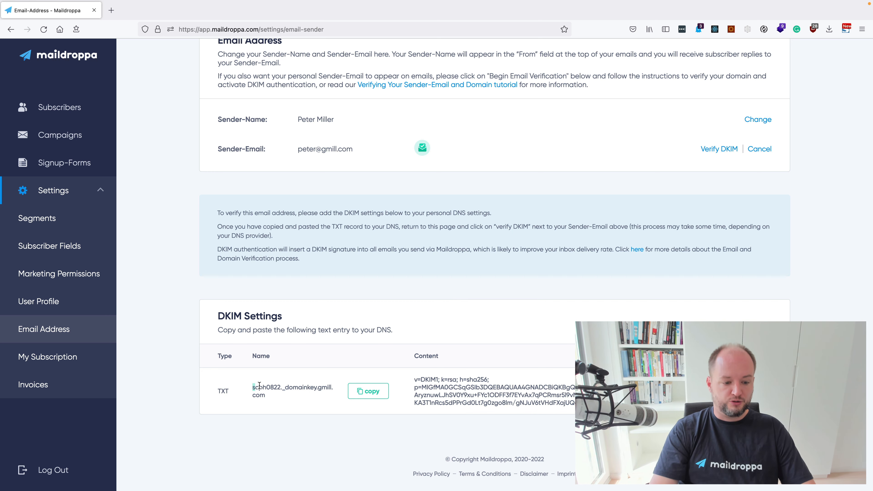
drag(253, 387, 282, 388)
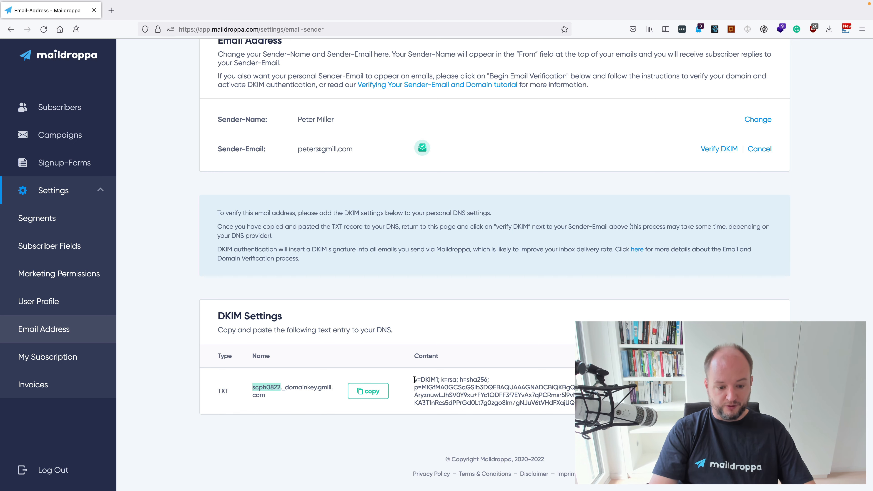
scroll(530, 329, up, 2)
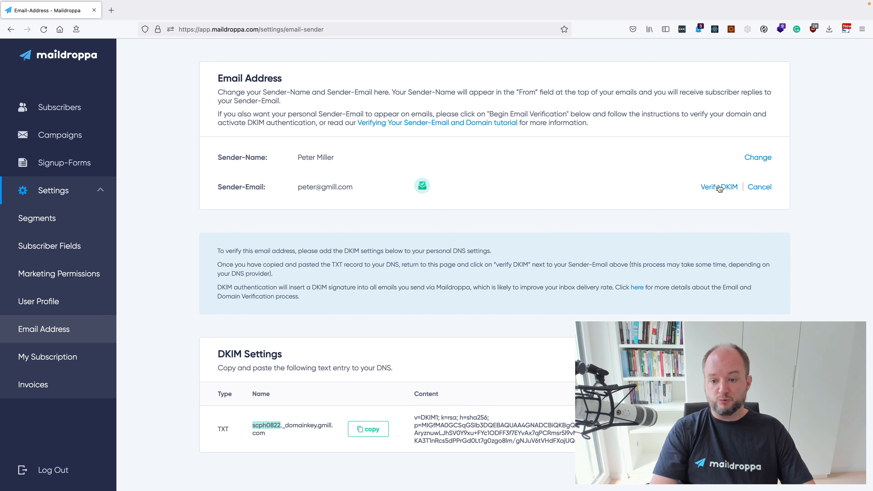
Step: Run Verify DKIM, then cancel the sender-email verification
click(712, 189)
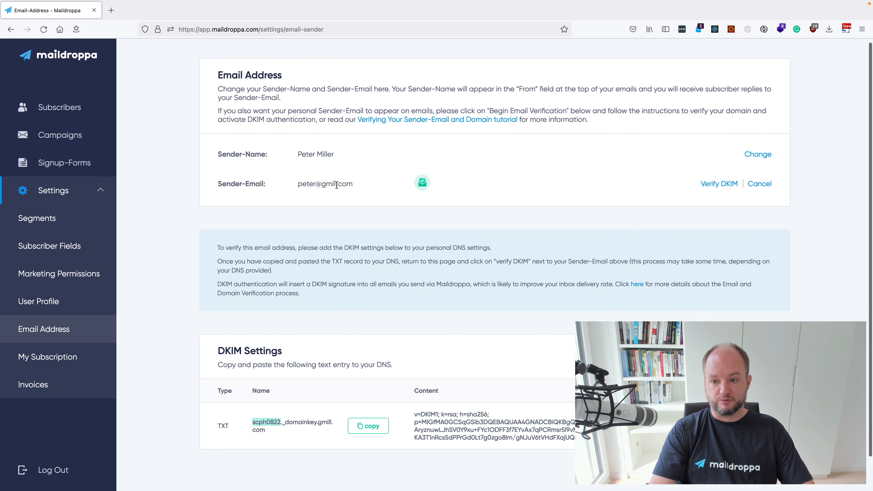
click(759, 186)
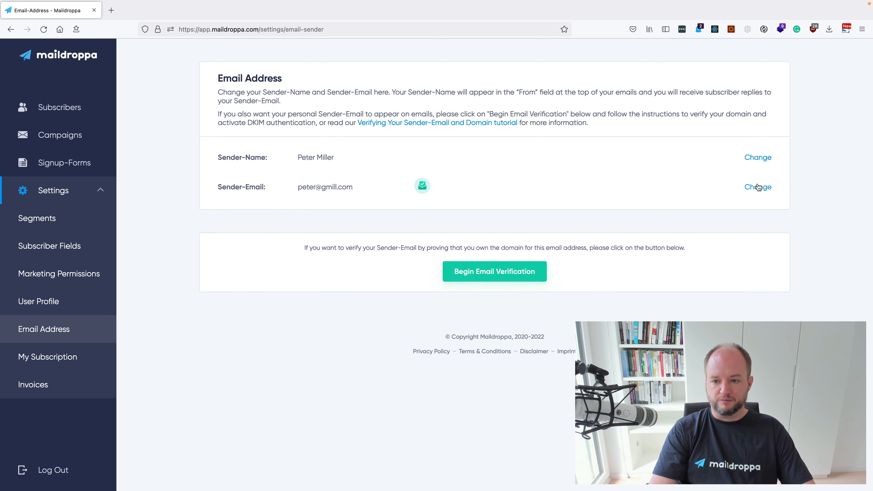